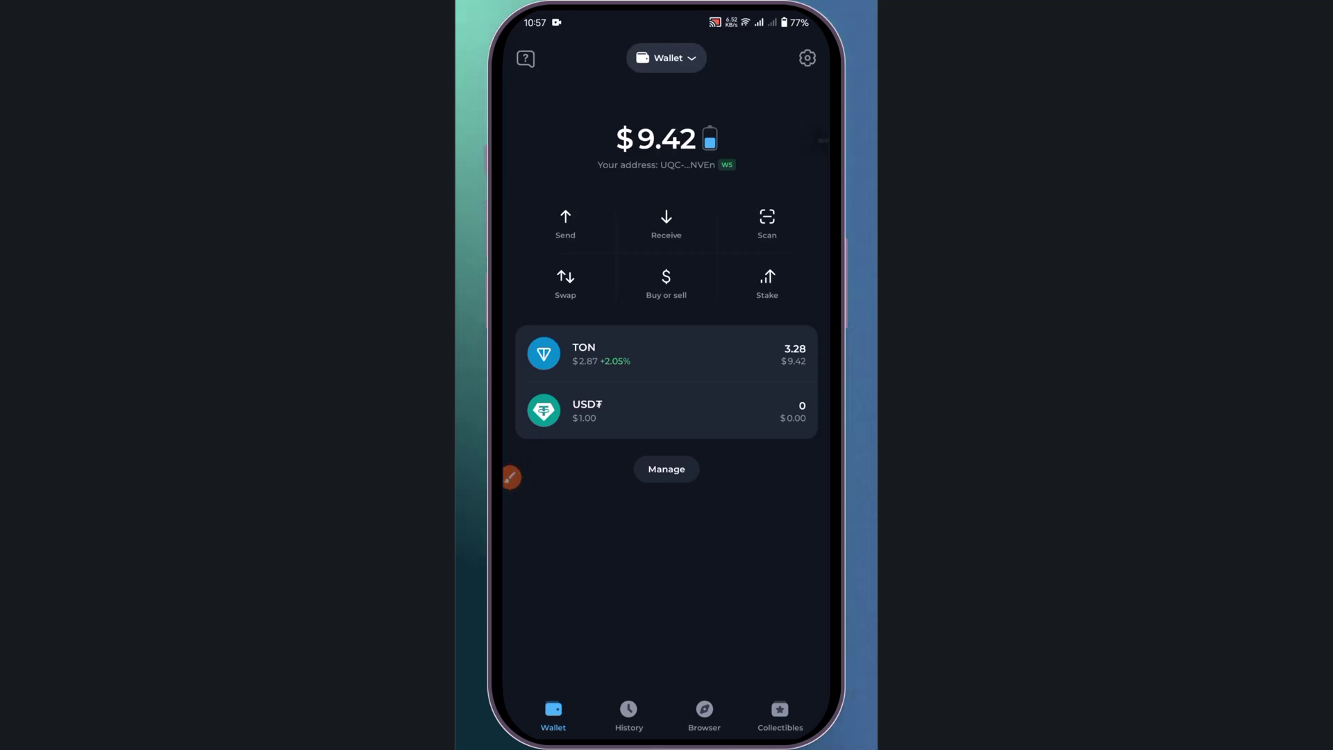
# Open the TON asset details page from Tonkeeper's Wallet tab.
pyautogui.click(517, 477)
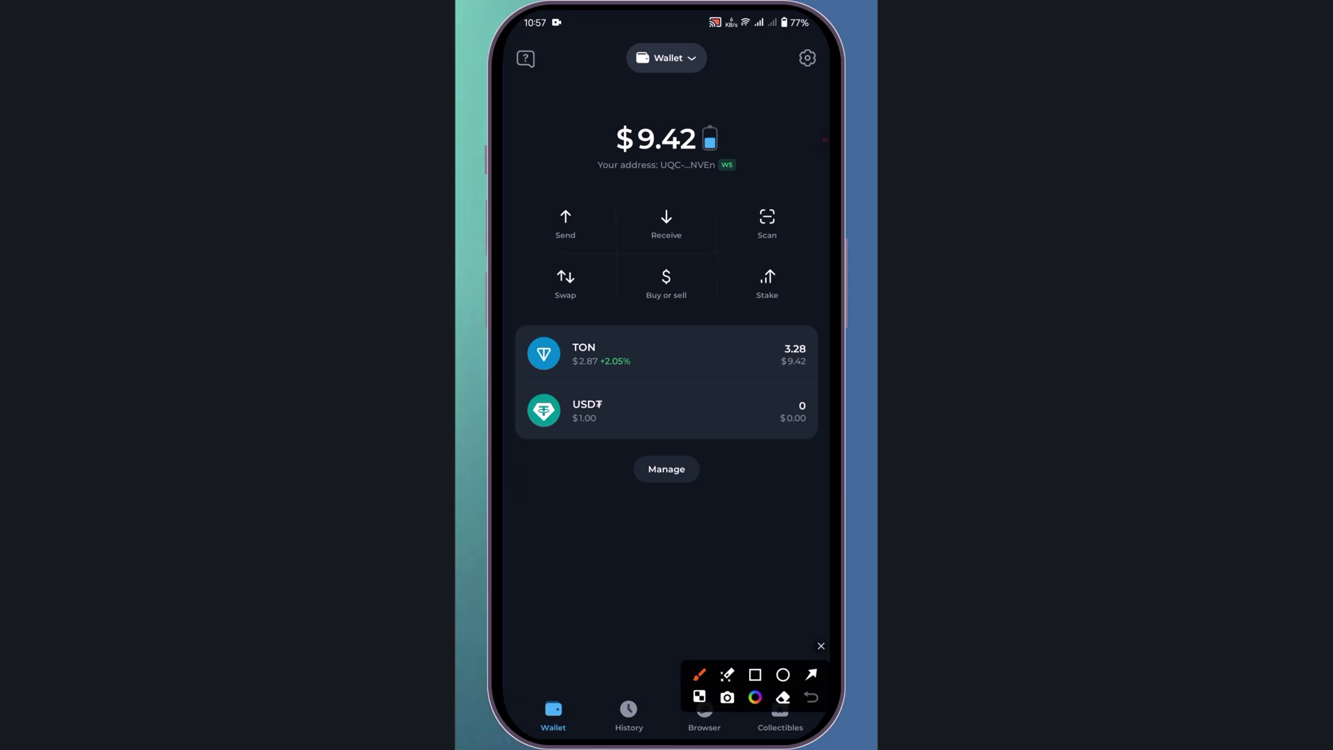
pyautogui.moveTo(779, 335); pyautogui.dragTo(807, 336)
pyautogui.click(821, 646)
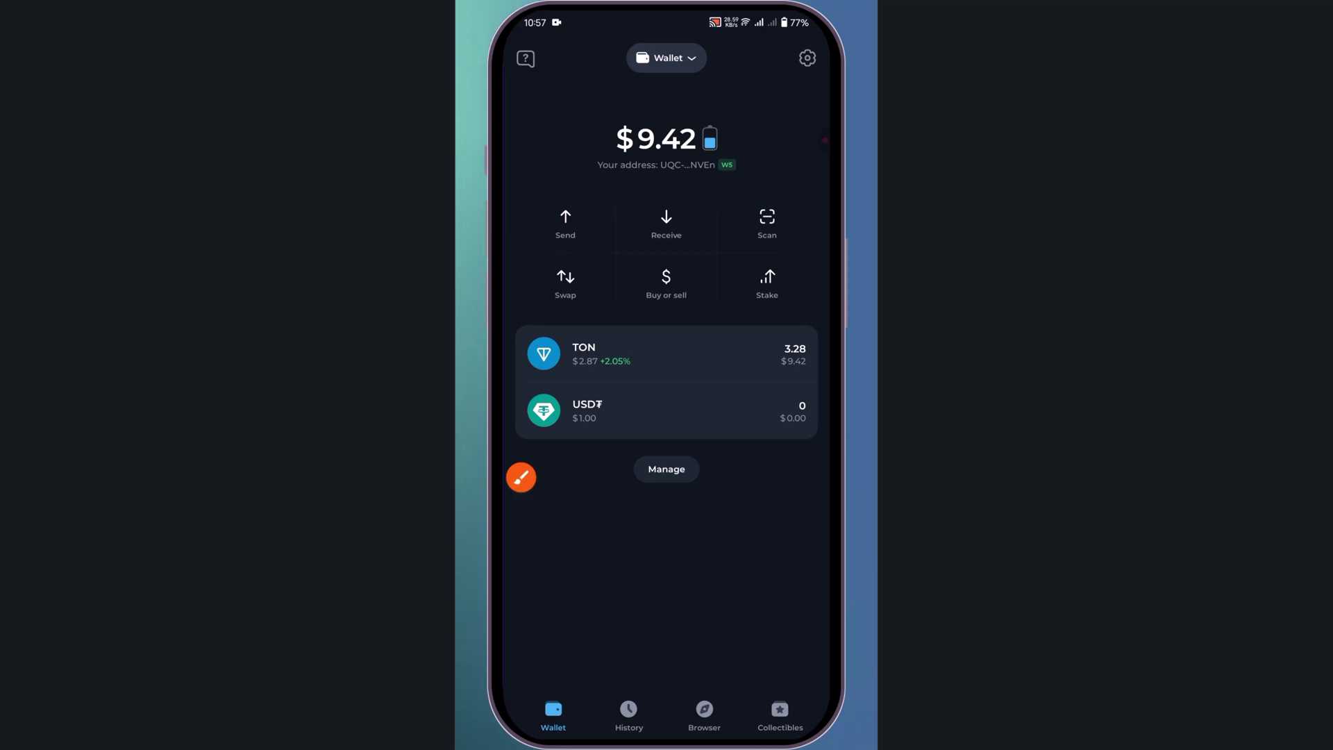
pyautogui.click(521, 478)
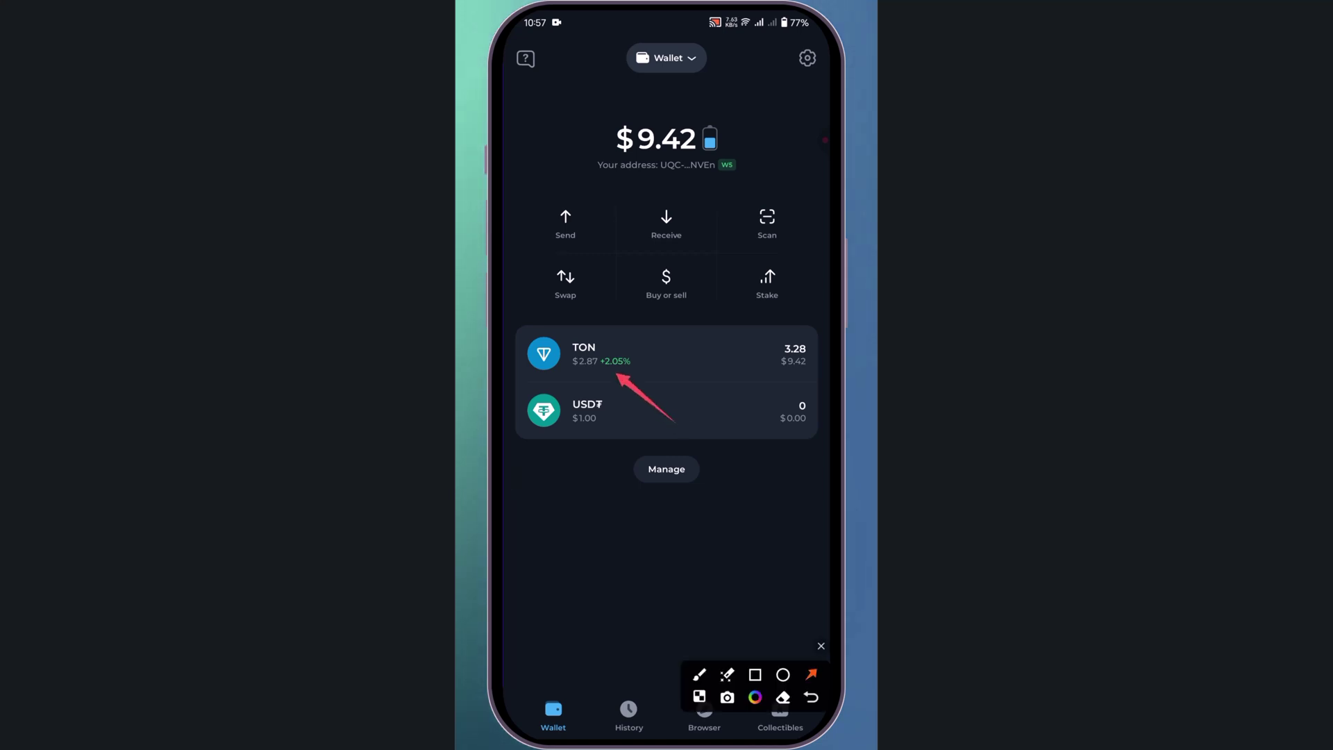
pyautogui.click(822, 646)
pyautogui.click(625, 354)
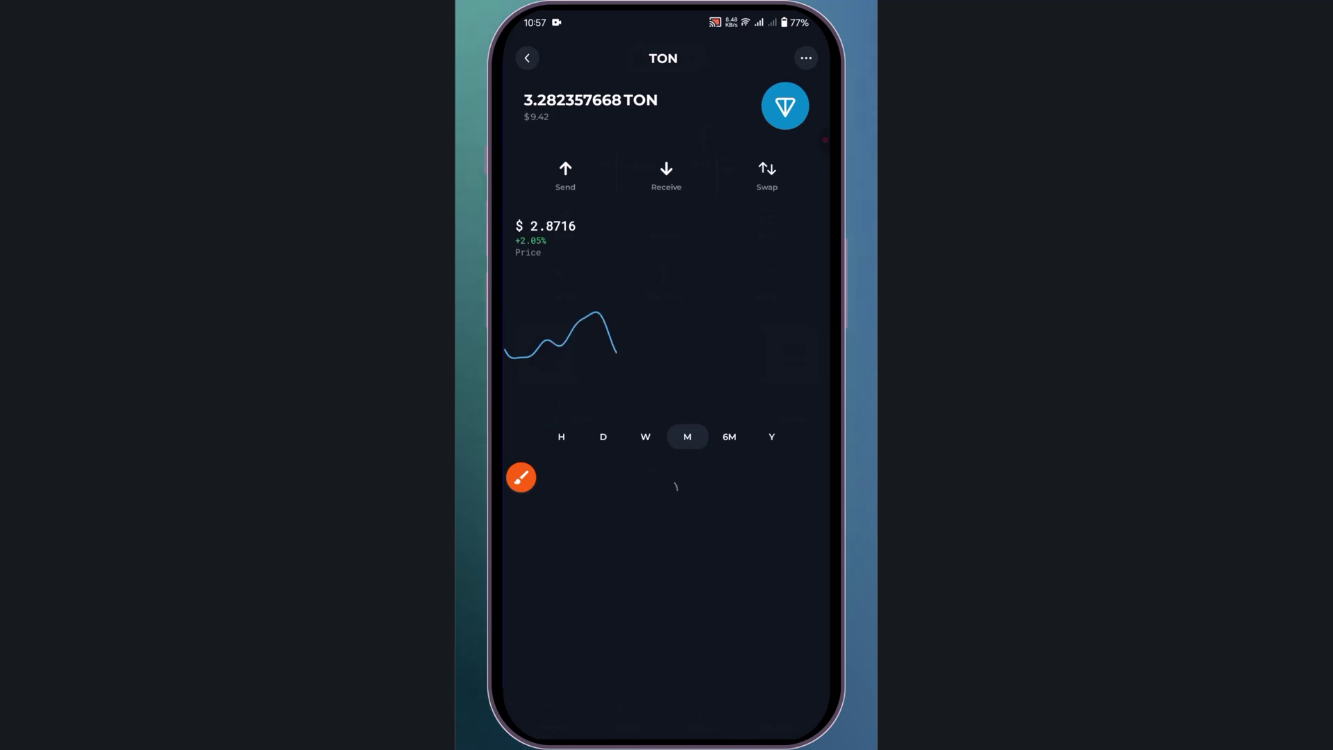
# Start a new TON transfer from the TON page's Send button.
pyautogui.click(521, 477)
pyautogui.moveTo(575, 143)
pyautogui.mouseDown()
pyautogui.moveTo(563, 213)
pyautogui.moveTo(579, 146)
pyautogui.mouseUp()
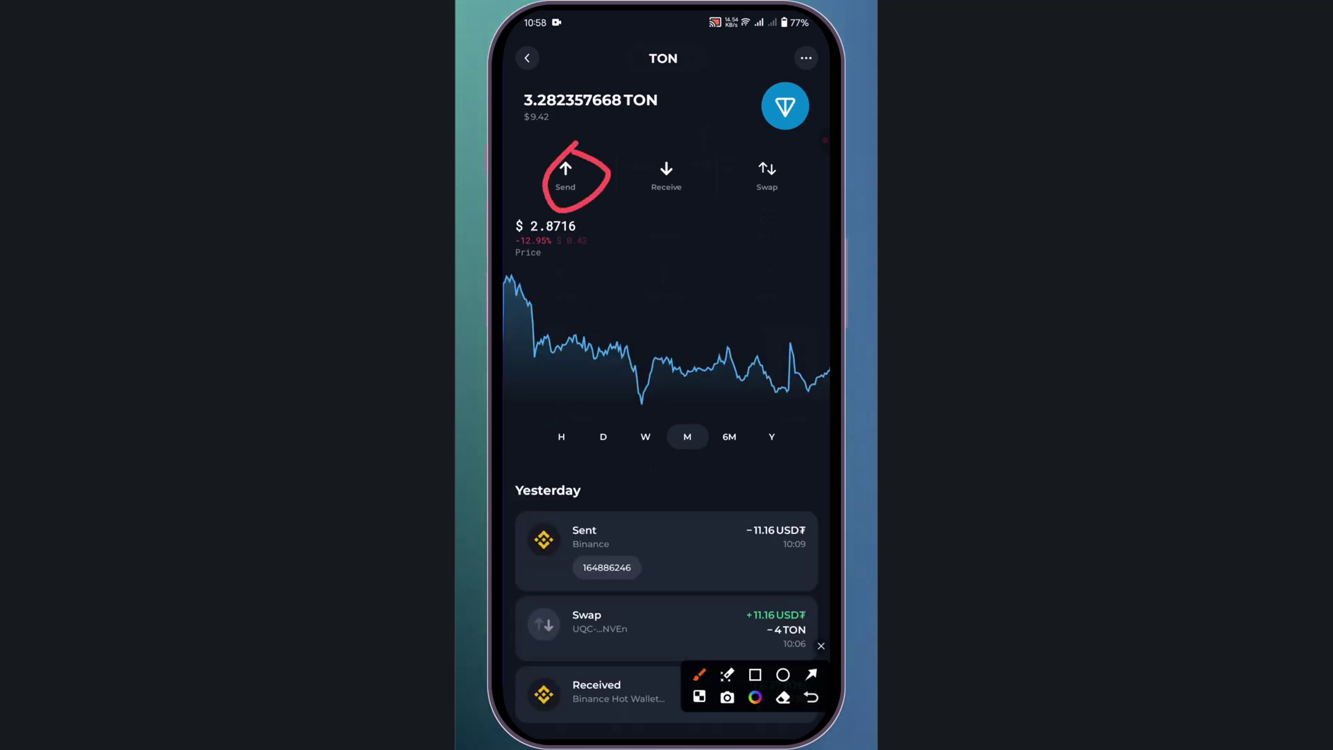
pyautogui.click(821, 646)
pyautogui.click(565, 177)
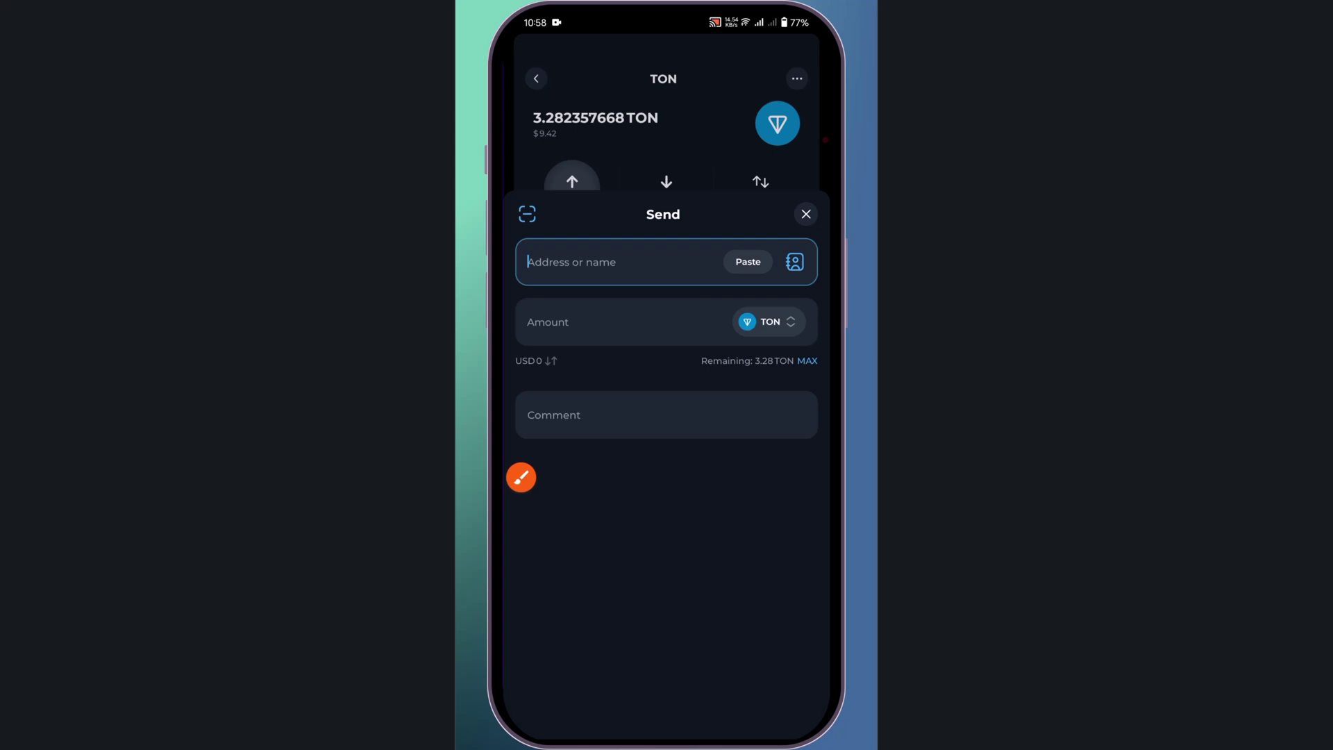
pyautogui.click(521, 477)
pyautogui.moveTo(639, 198); pyautogui.dragTo(607, 138)
pyautogui.click(821, 647)
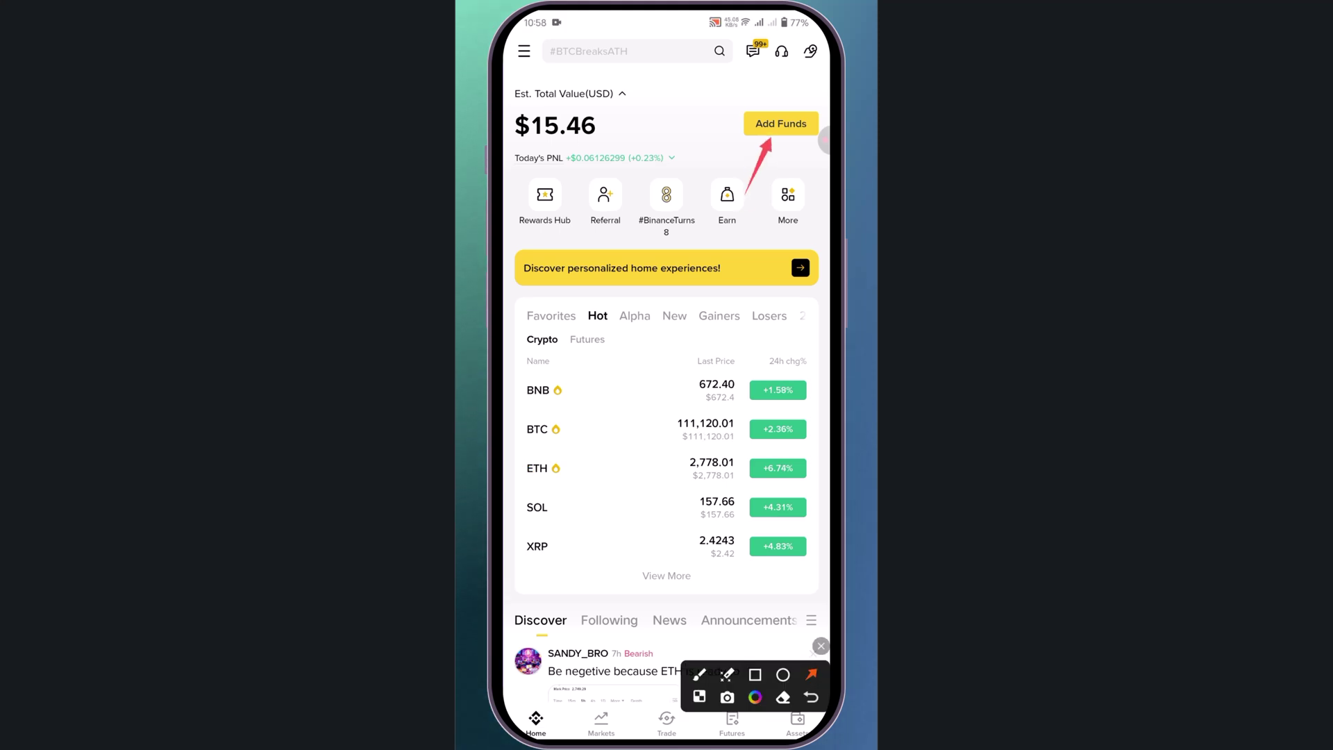
# Choose Add Funds, then Deposit Crypto, in Binance.
pyautogui.click(821, 646)
pyautogui.click(781, 123)
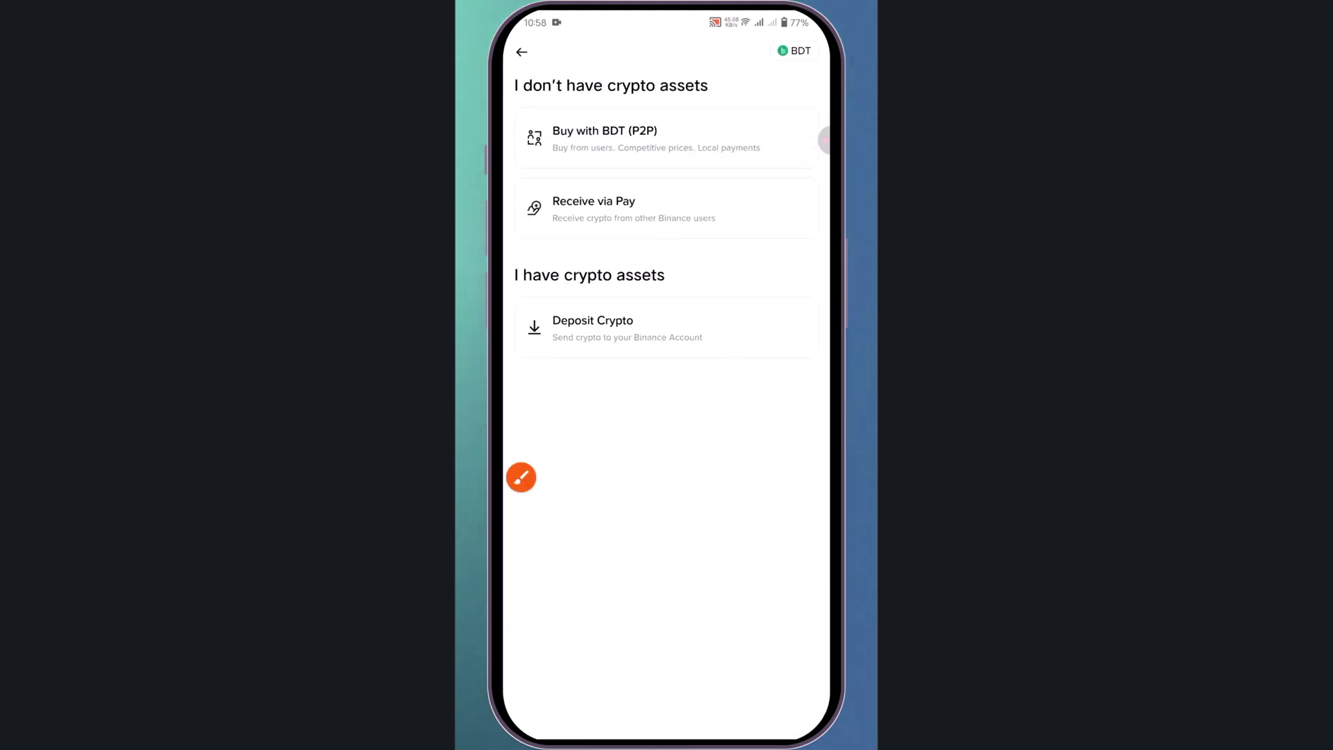
pyautogui.click(521, 478)
pyautogui.moveTo(653, 378); pyautogui.dragTo(613, 341)
pyautogui.click(821, 646)
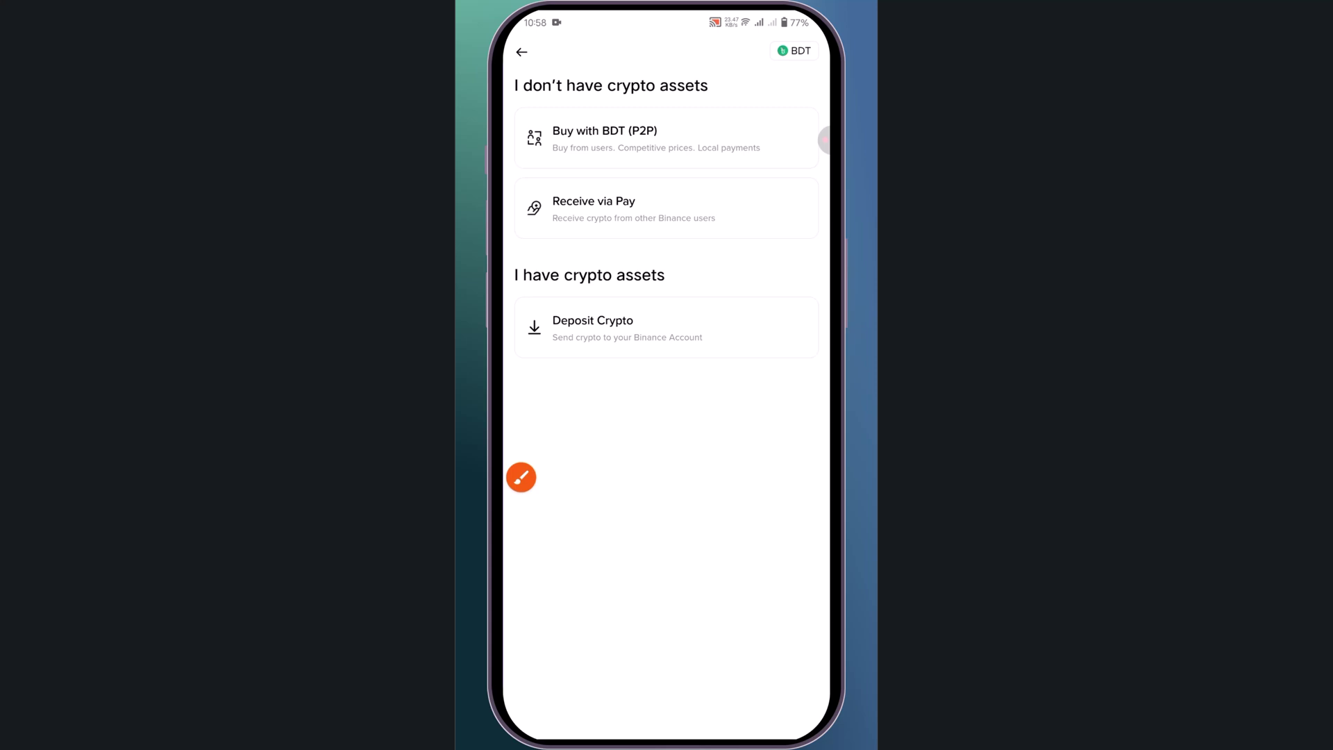
pyautogui.click(592, 329)
pyautogui.click(522, 477)
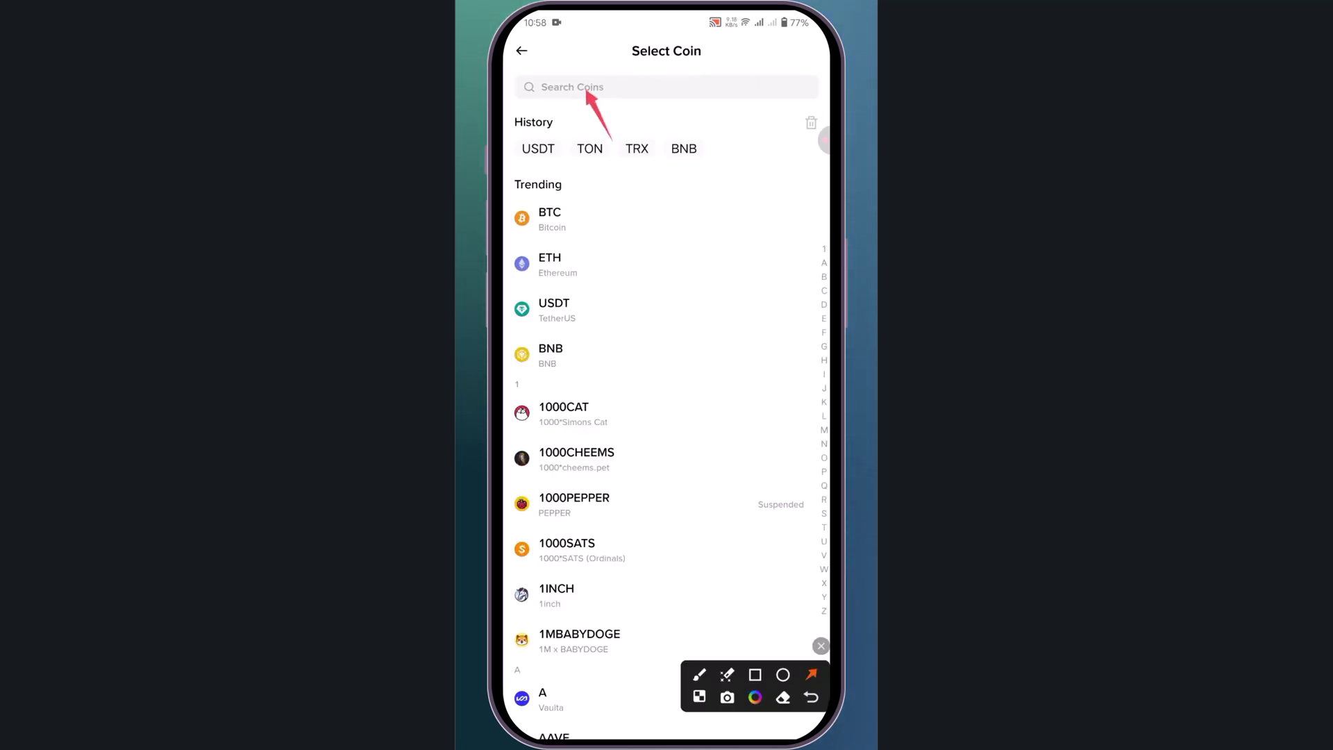
# Search the coin list for 'Ton' and select TON.
pyautogui.click(821, 646)
pyautogui.click(571, 86)
pyautogui.write('Ton')
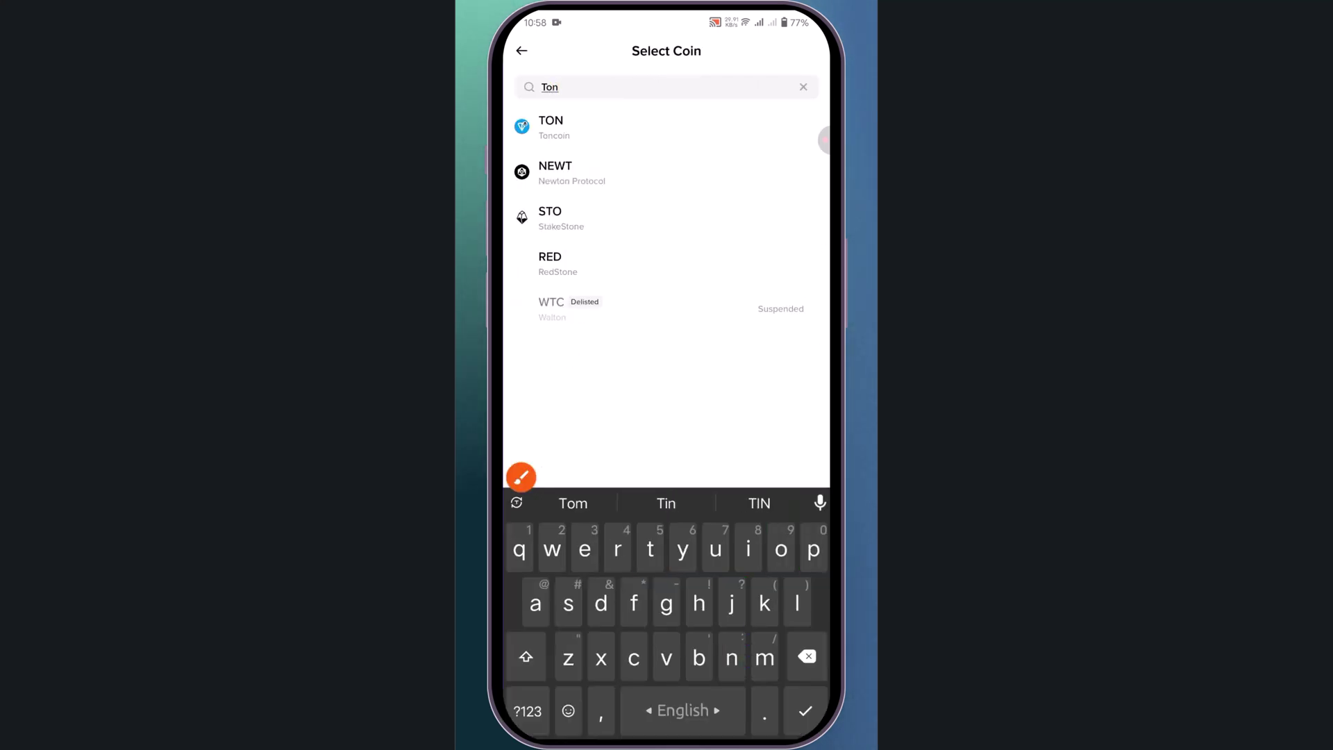
pyautogui.click(521, 477)
pyautogui.moveTo(614, 166); pyautogui.dragTo(581, 136)
pyautogui.click(821, 647)
pyautogui.click(551, 125)
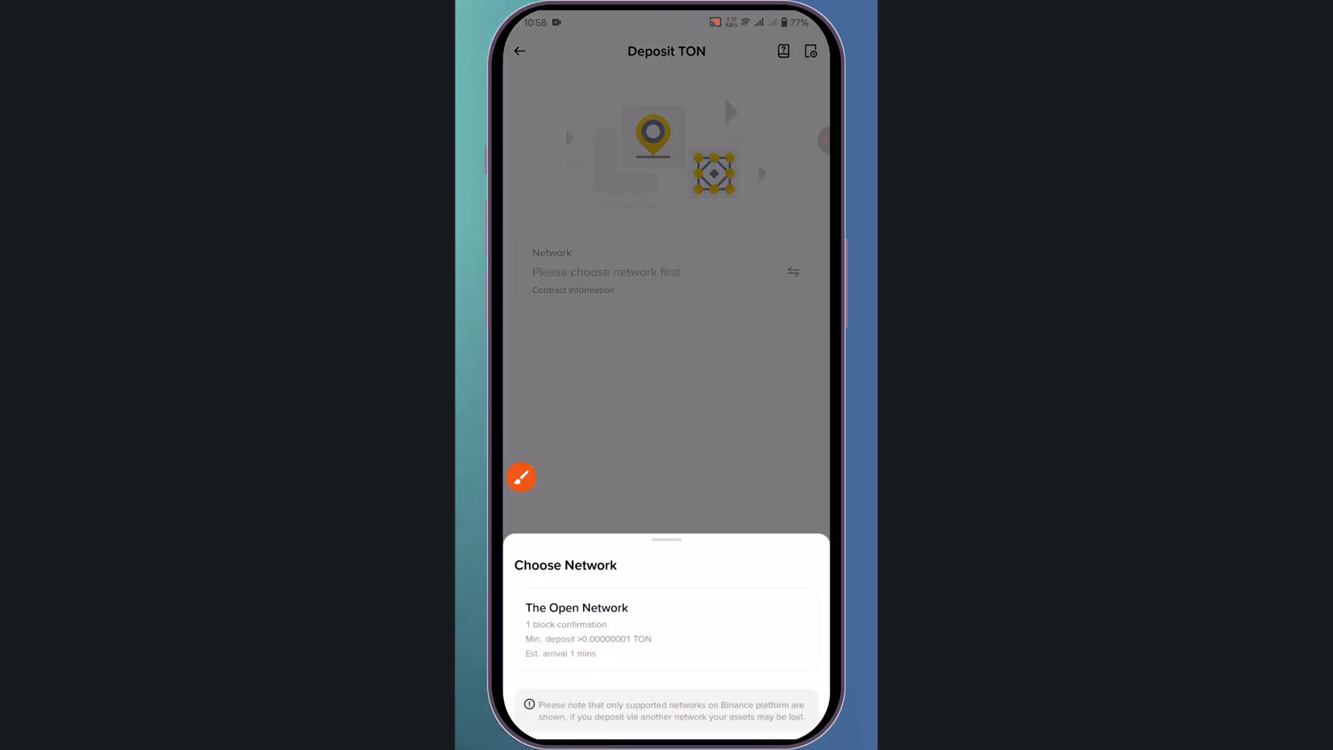
# Pick The Open Network, dismiss the memo notice, and copy the deposit address.
pyautogui.click(521, 477)
pyautogui.moveTo(641, 667); pyautogui.dragTo(589, 622)
pyautogui.click(821, 496)
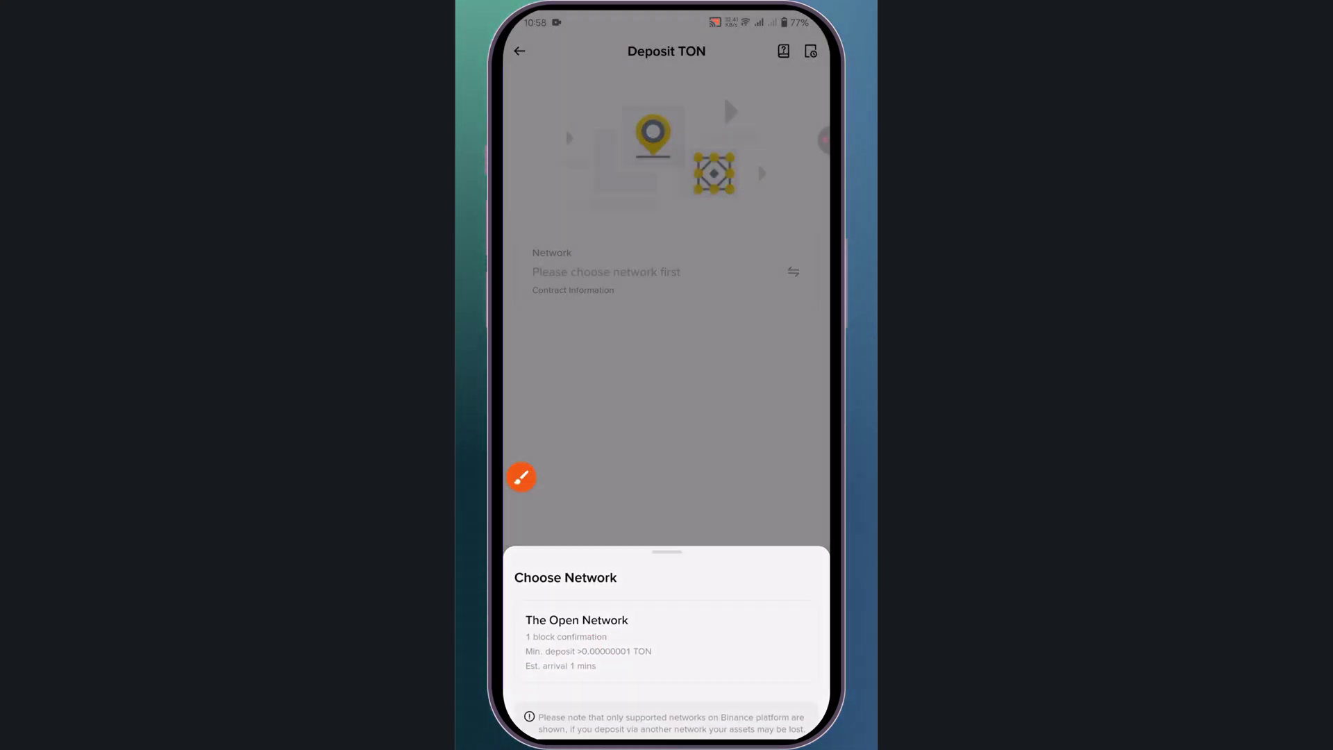
pyautogui.click(577, 615)
pyautogui.click(667, 435)
pyautogui.click(521, 477)
pyautogui.moveTo(767, 416); pyautogui.dragTo(795, 352)
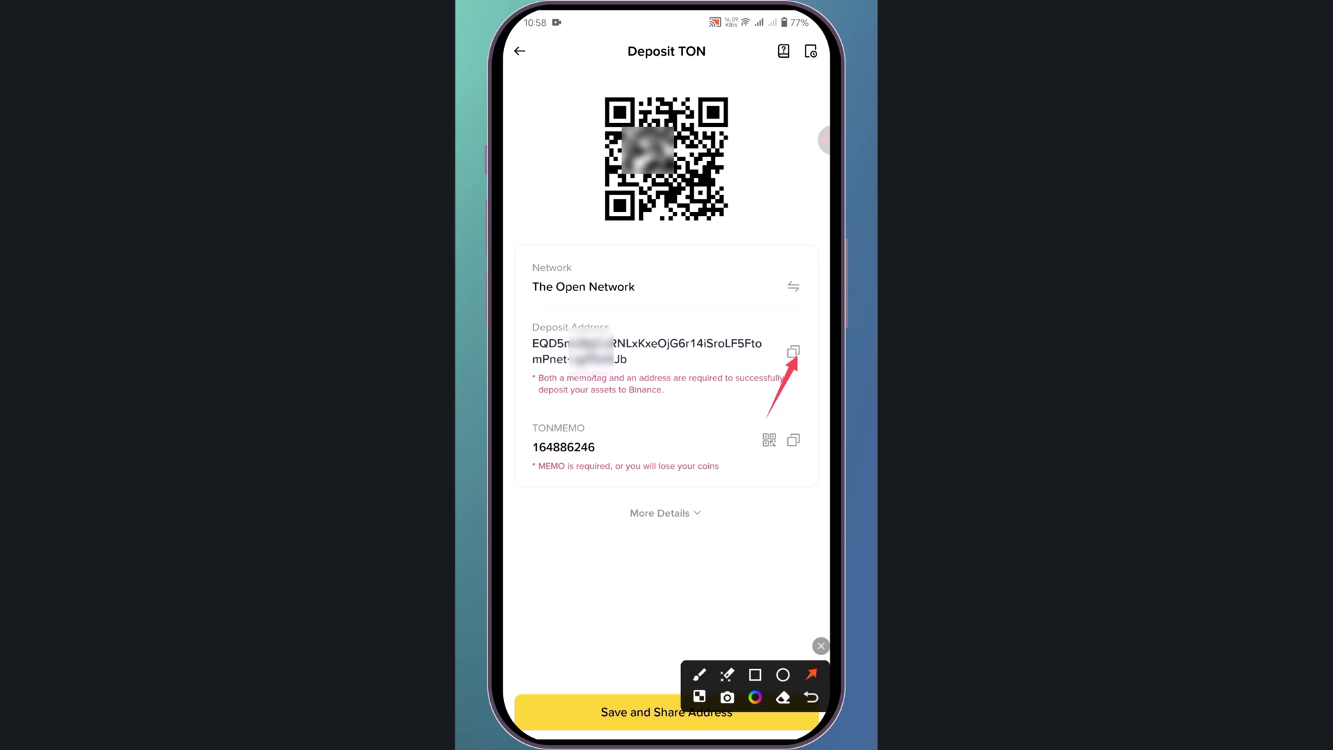
pyautogui.click(822, 646)
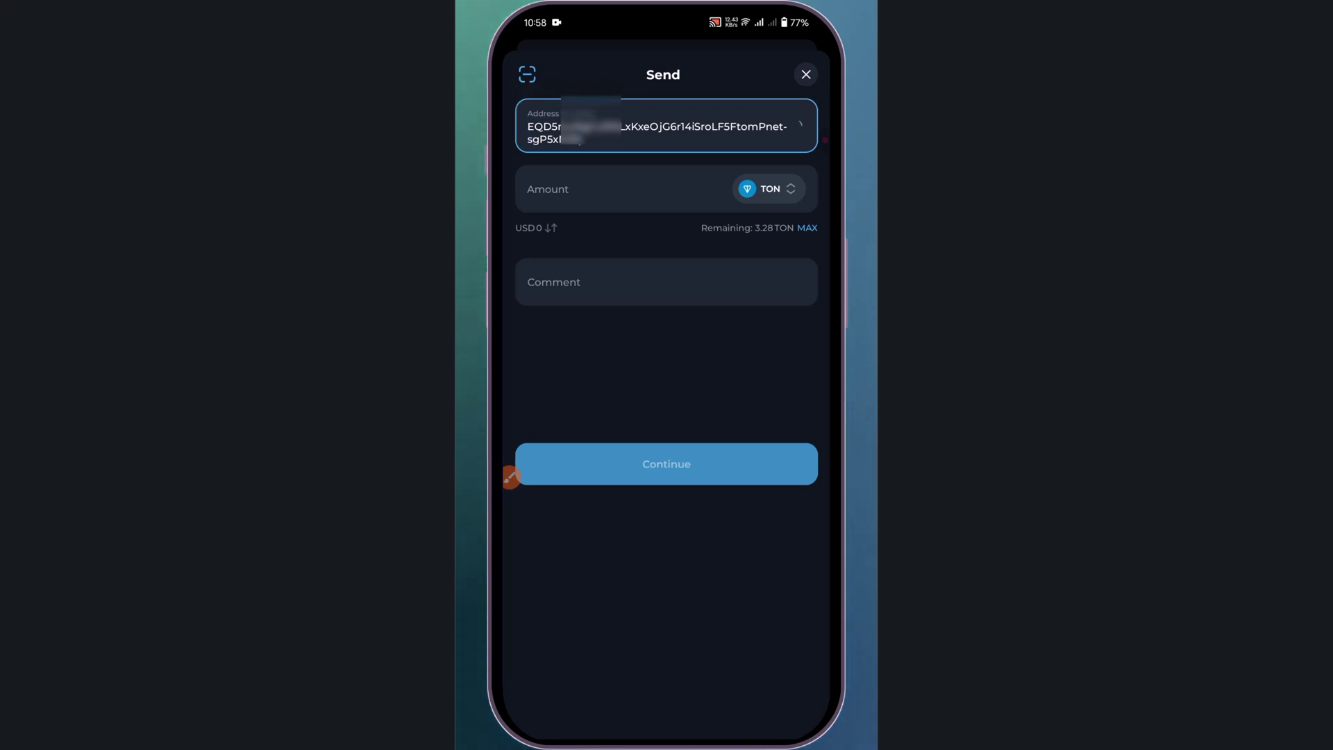
# Set the send amount to the maximum 3.282357668 TON with MAX.
pyautogui.click(511, 477)
pyautogui.moveTo(781, 265); pyautogui.dragTo(793, 241)
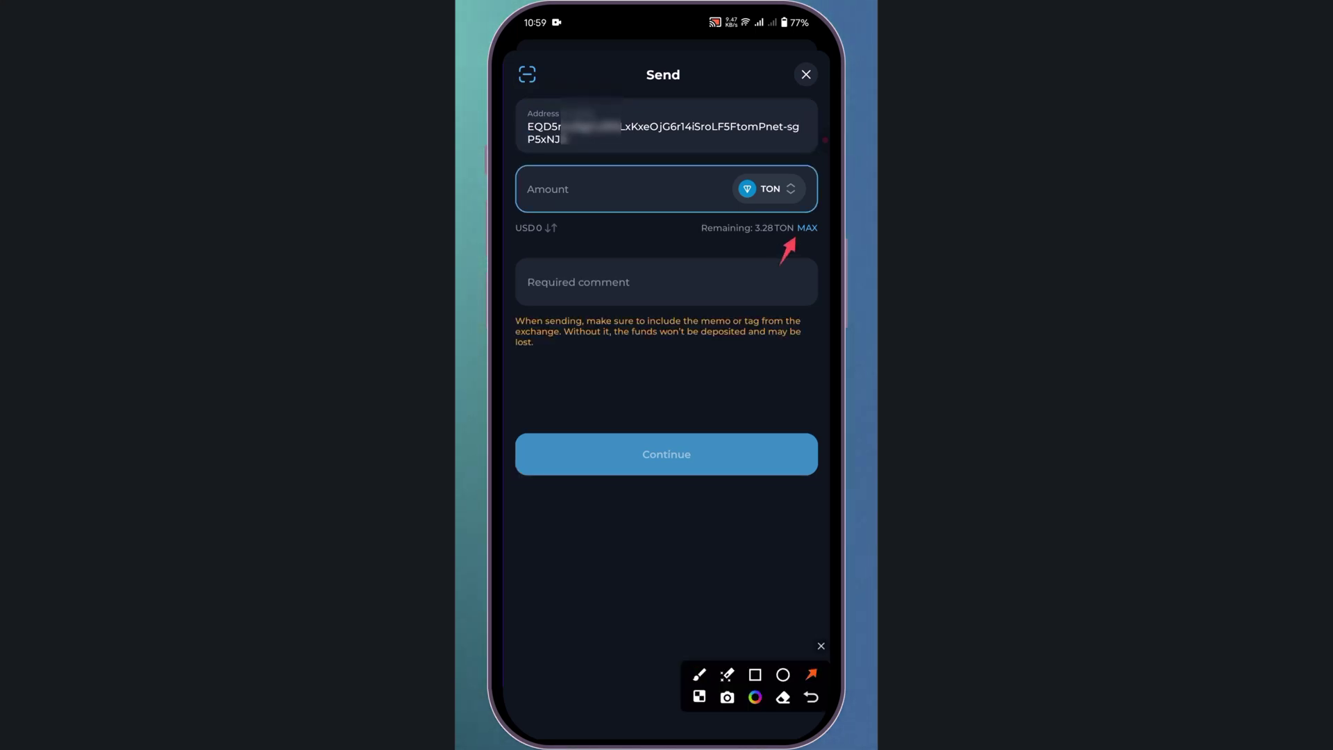
pyautogui.click(821, 646)
pyautogui.click(807, 227)
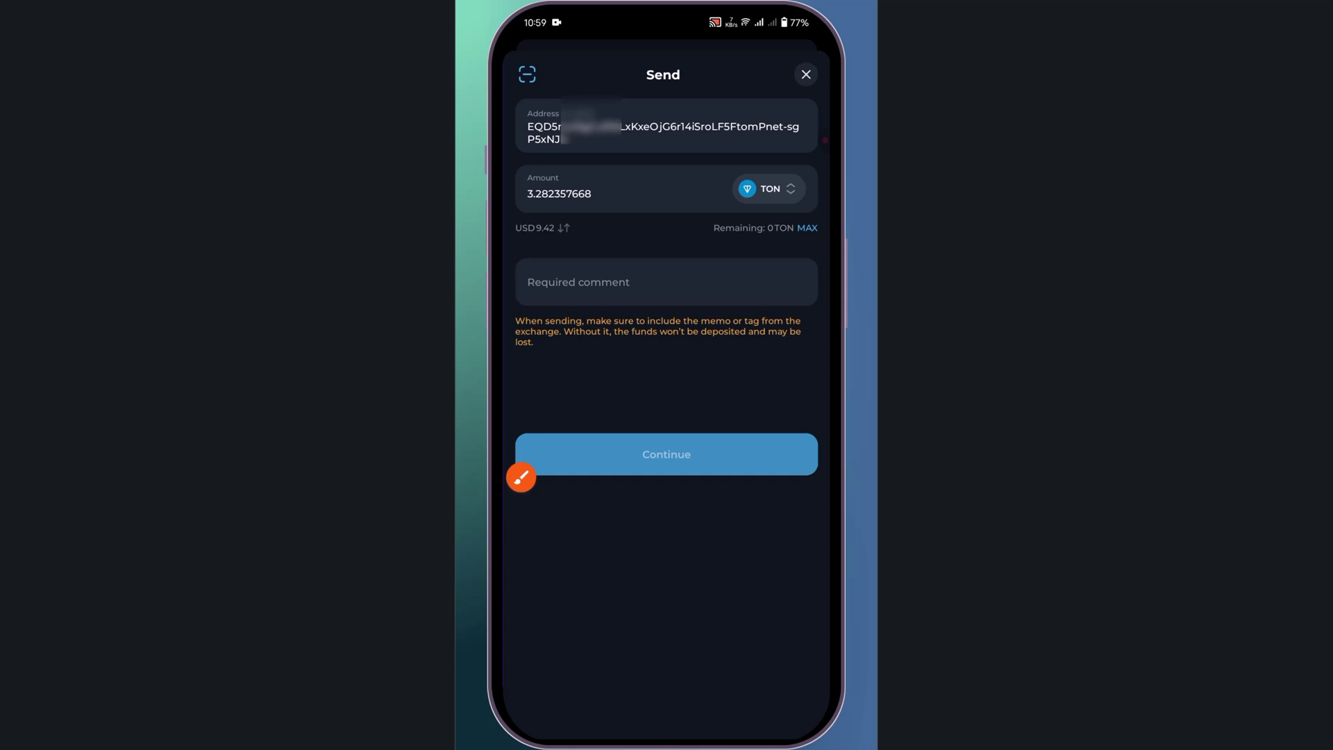
pyautogui.click(521, 477)
# Switch through recent apps to Binance's Deposit TON page.
pyautogui.click(821, 647)
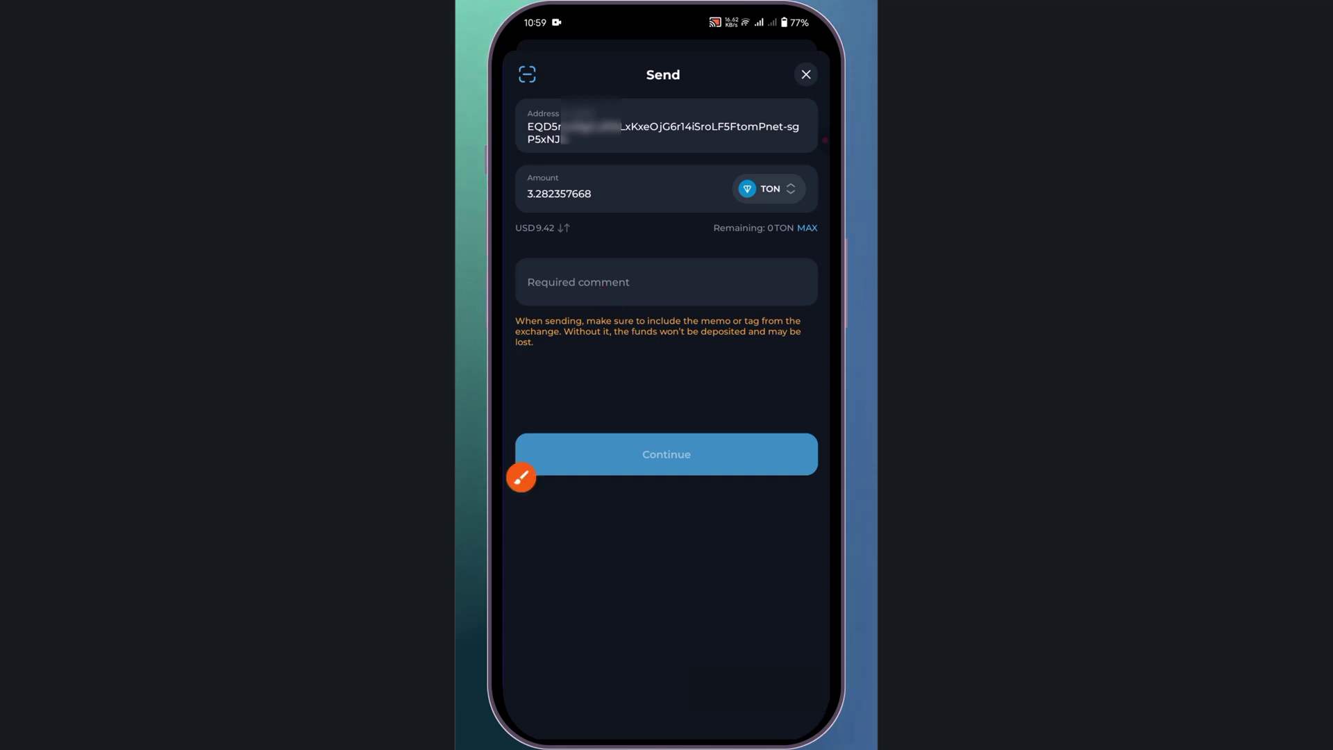
pyautogui.moveTo(667, 740); pyautogui.dragTo(667, 417)
pyautogui.moveTo(541, 417); pyautogui.dragTo(792, 417)
pyautogui.click(666, 376)
pyautogui.click(522, 477)
pyautogui.moveTo(782, 482); pyautogui.dragTo(777, 459)
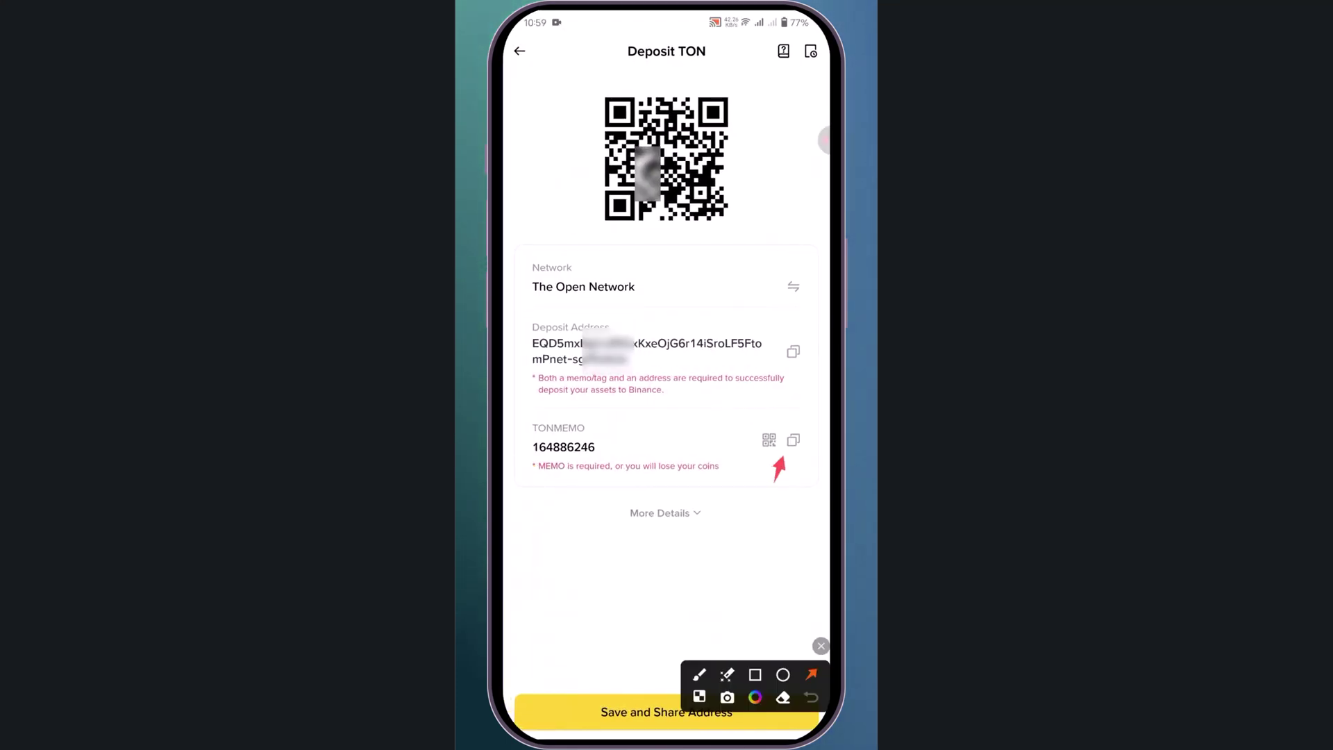
pyautogui.click(822, 646)
pyautogui.click(792, 440)
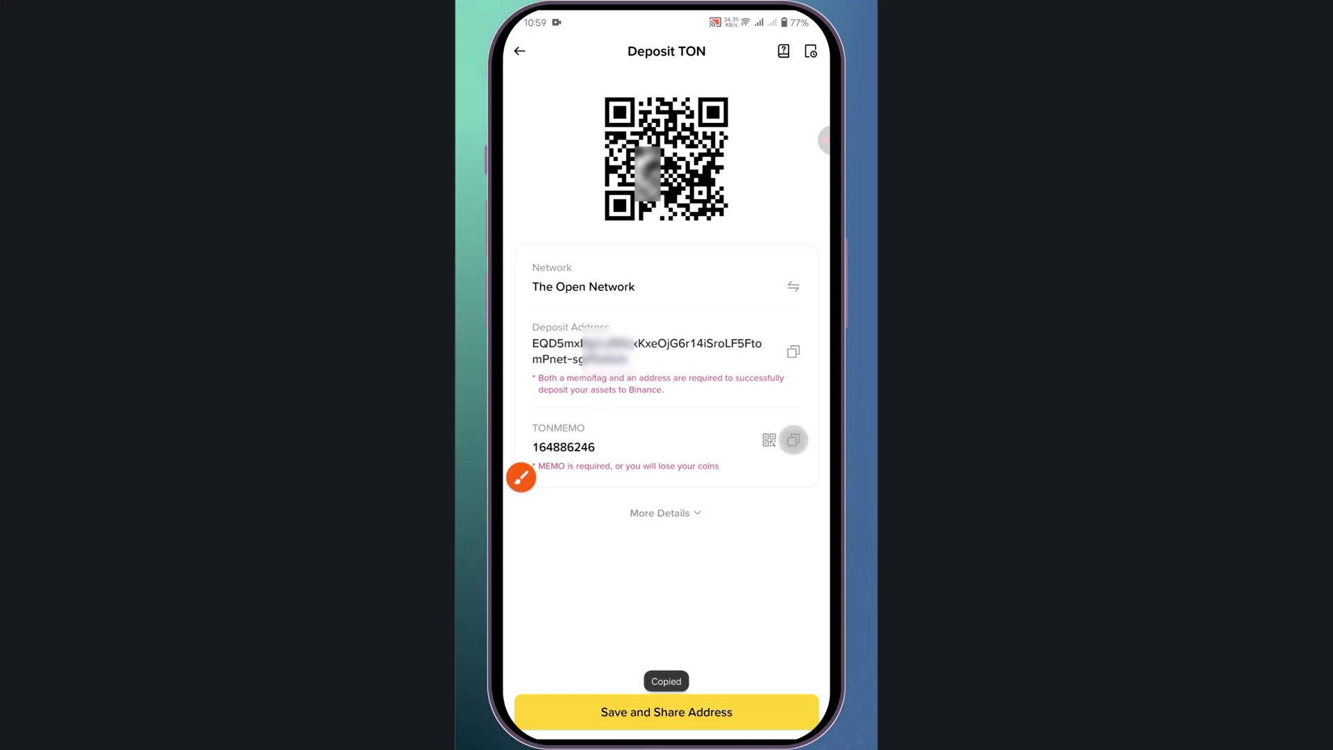
pyautogui.moveTo(667, 740); pyautogui.dragTo(667, 416)
pyautogui.moveTo(542, 417); pyautogui.dragTo(791, 417)
pyautogui.click(520, 313)
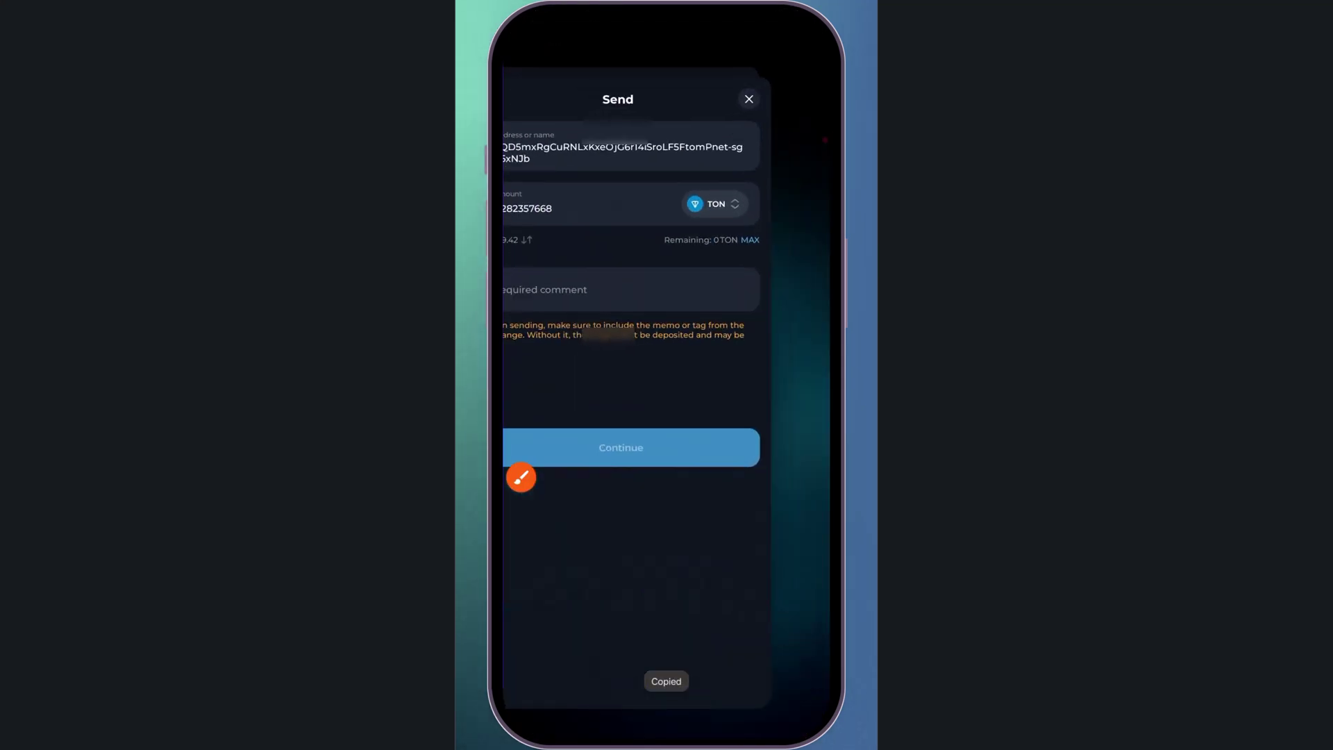
pyautogui.click(520, 477)
pyautogui.moveTo(639, 299); pyautogui.dragTo(610, 283)
pyautogui.click(809, 697)
pyautogui.click(583, 281)
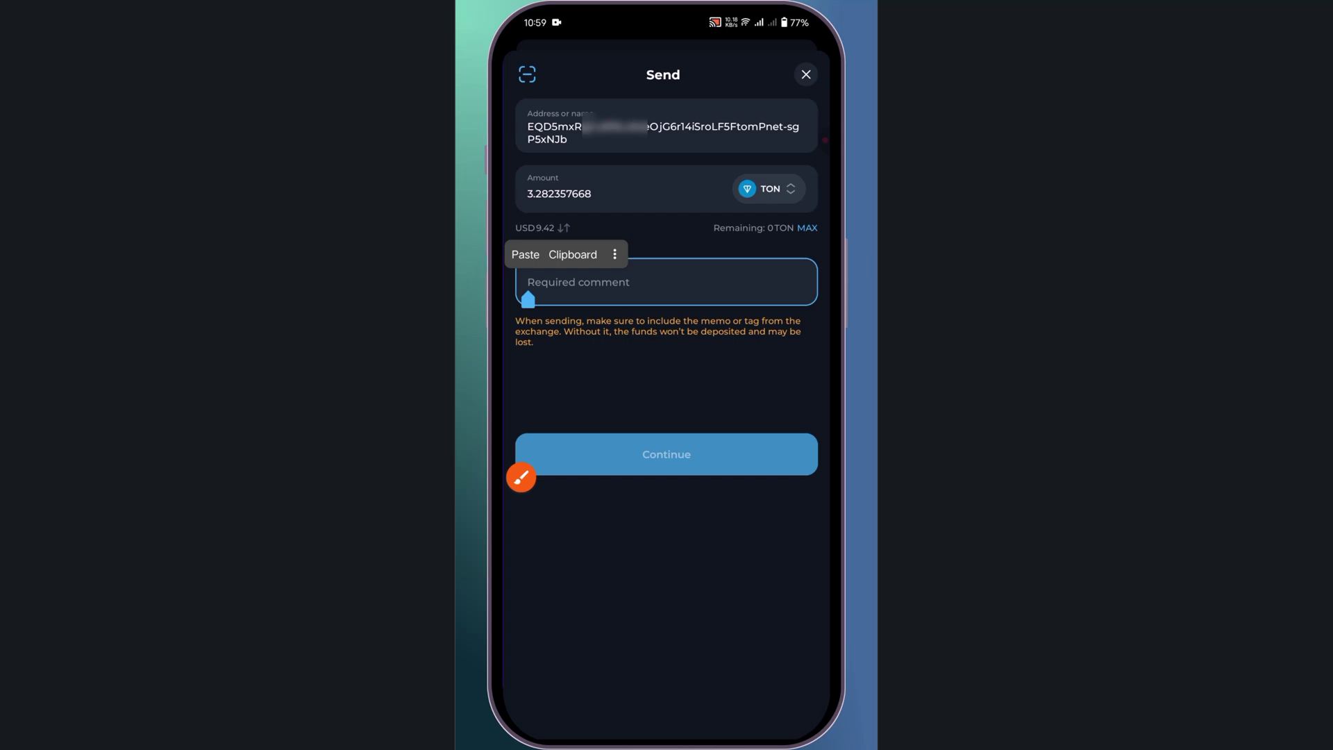
pyautogui.click(525, 254)
# Review and confirm the 3.2779 TON transfer to Binance.
pyautogui.click(521, 477)
pyautogui.moveTo(607, 393); pyautogui.dragTo(648, 448)
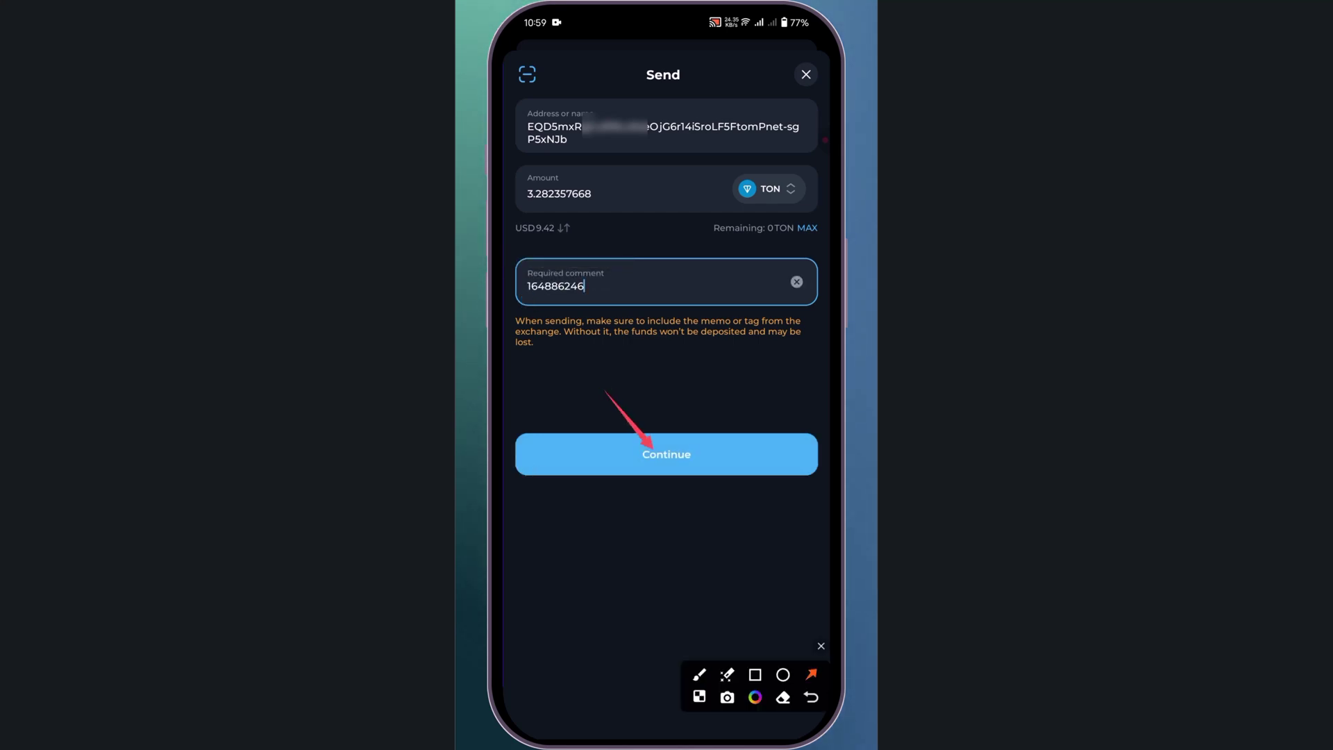
pyautogui.click(821, 646)
pyautogui.click(667, 454)
pyautogui.click(522, 477)
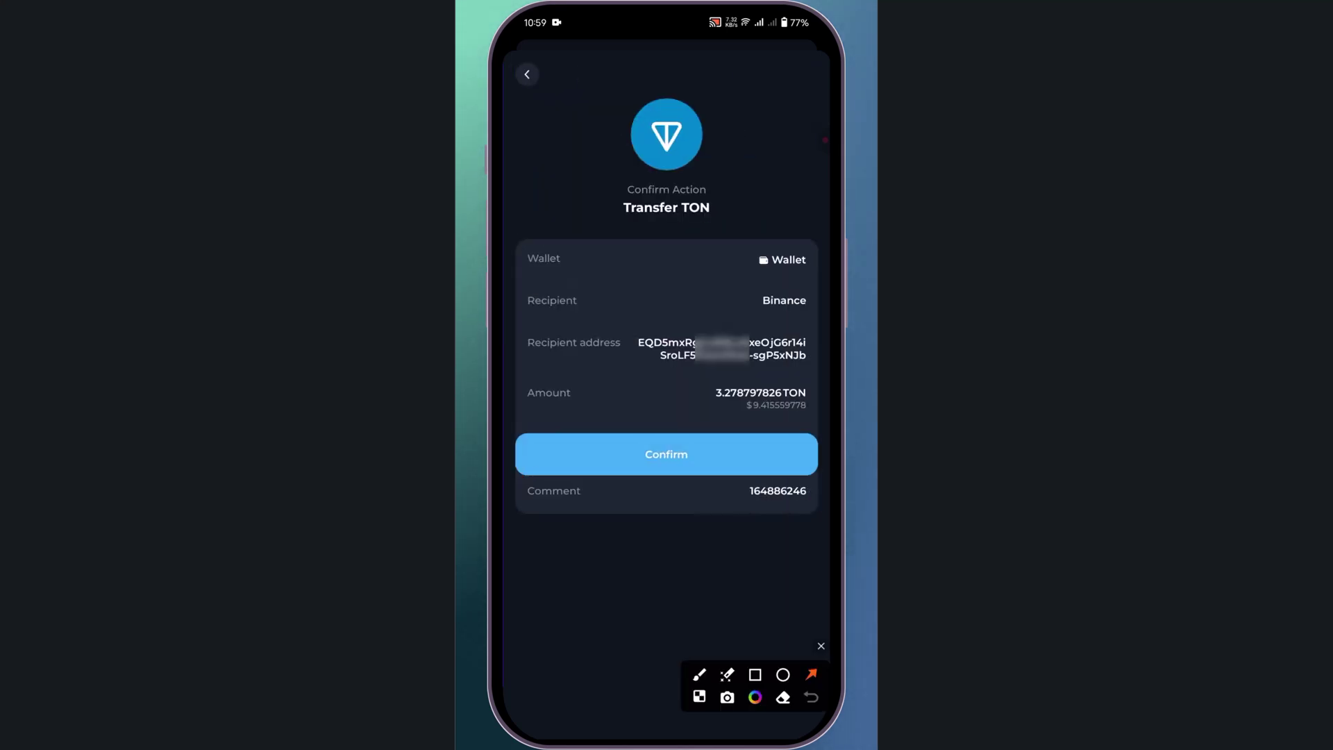
pyautogui.click(822, 646)
pyautogui.click(667, 454)
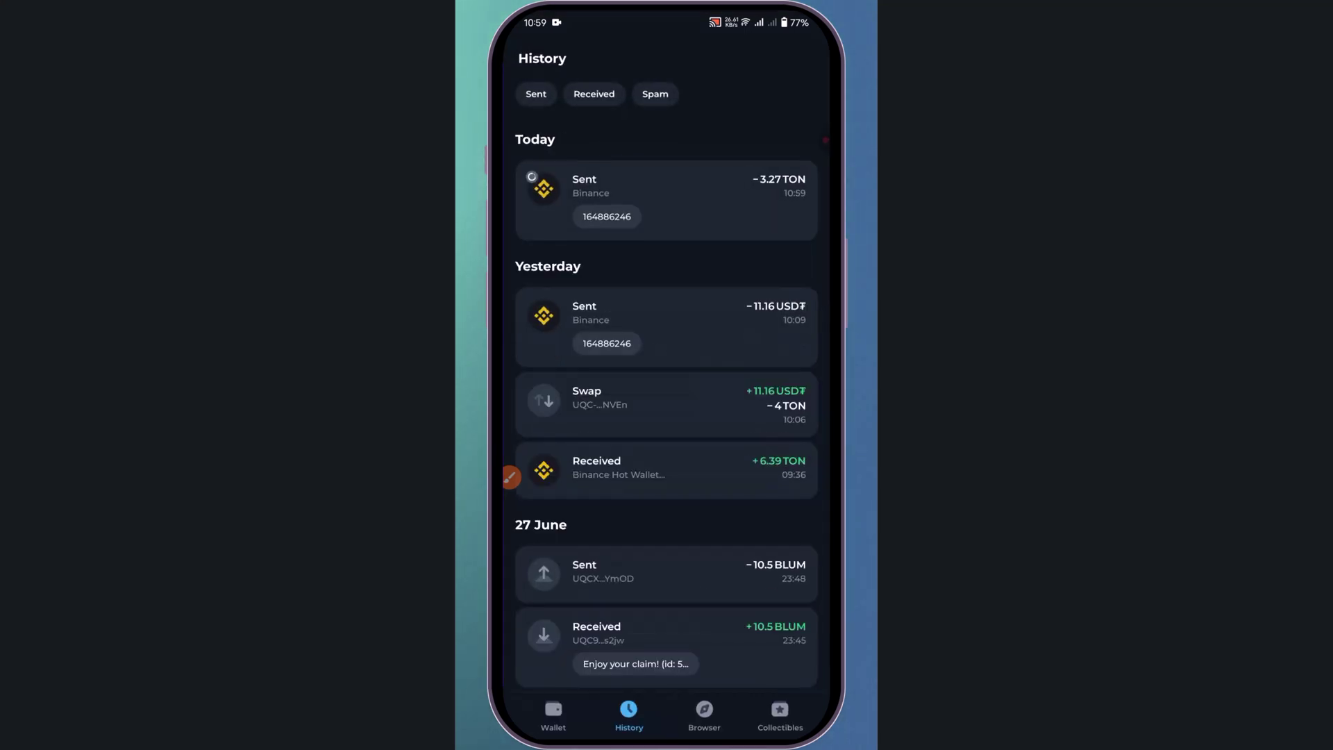
pyautogui.moveTo(666, 735); pyautogui.dragTo(666, 469)
# Refresh the Binance Home screen to show the $24.89 balance.
pyautogui.click(531, 364)
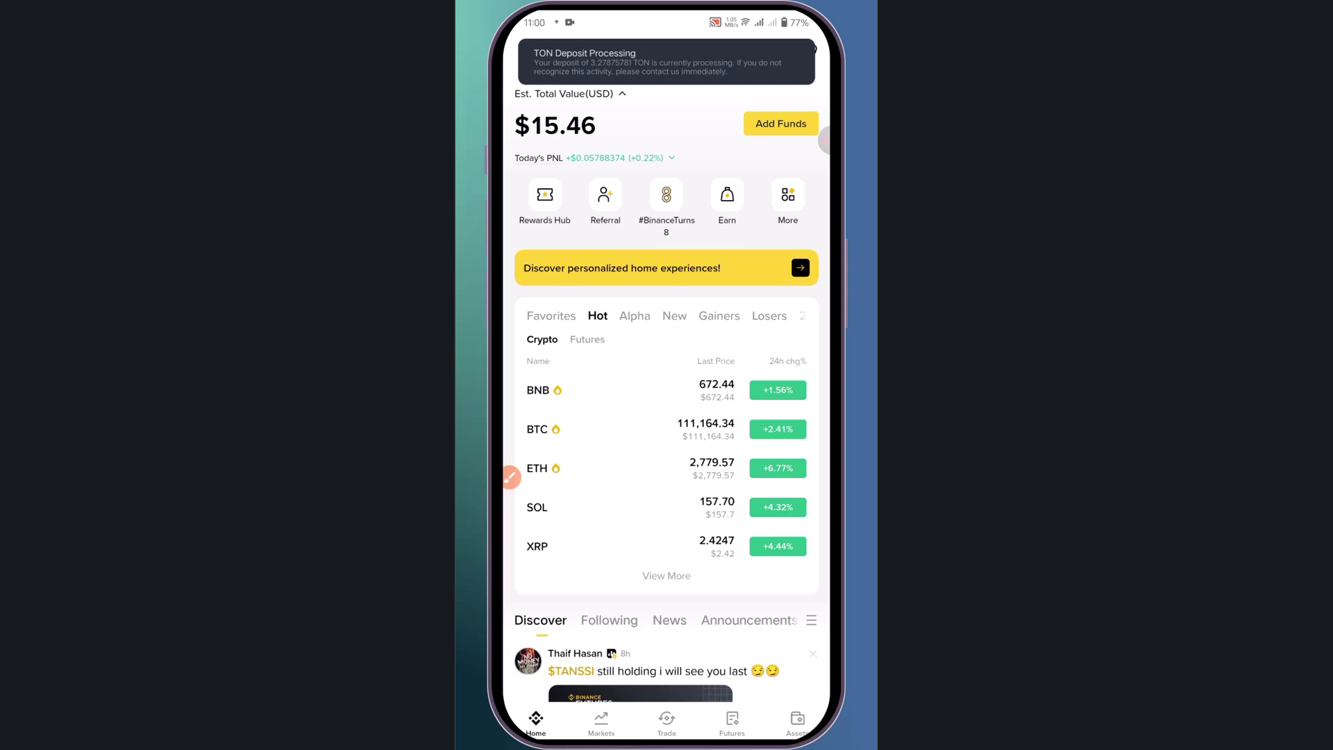
pyautogui.moveTo(668, 313); pyautogui.dragTo(667, 375)
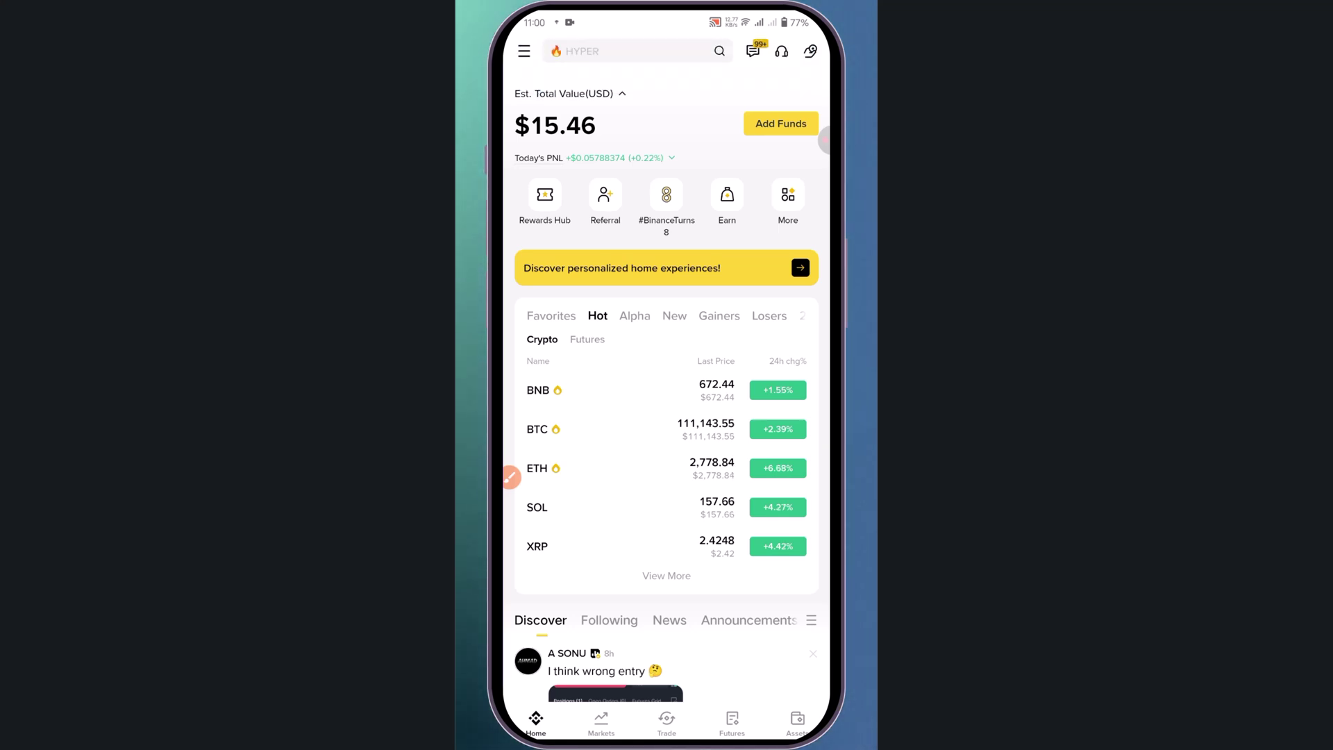
pyautogui.moveTo(667, 313); pyautogui.dragTo(667, 375)
# View the Assets tab showing the completed 3.27875781 TON deposit.
pyautogui.click(510, 476)
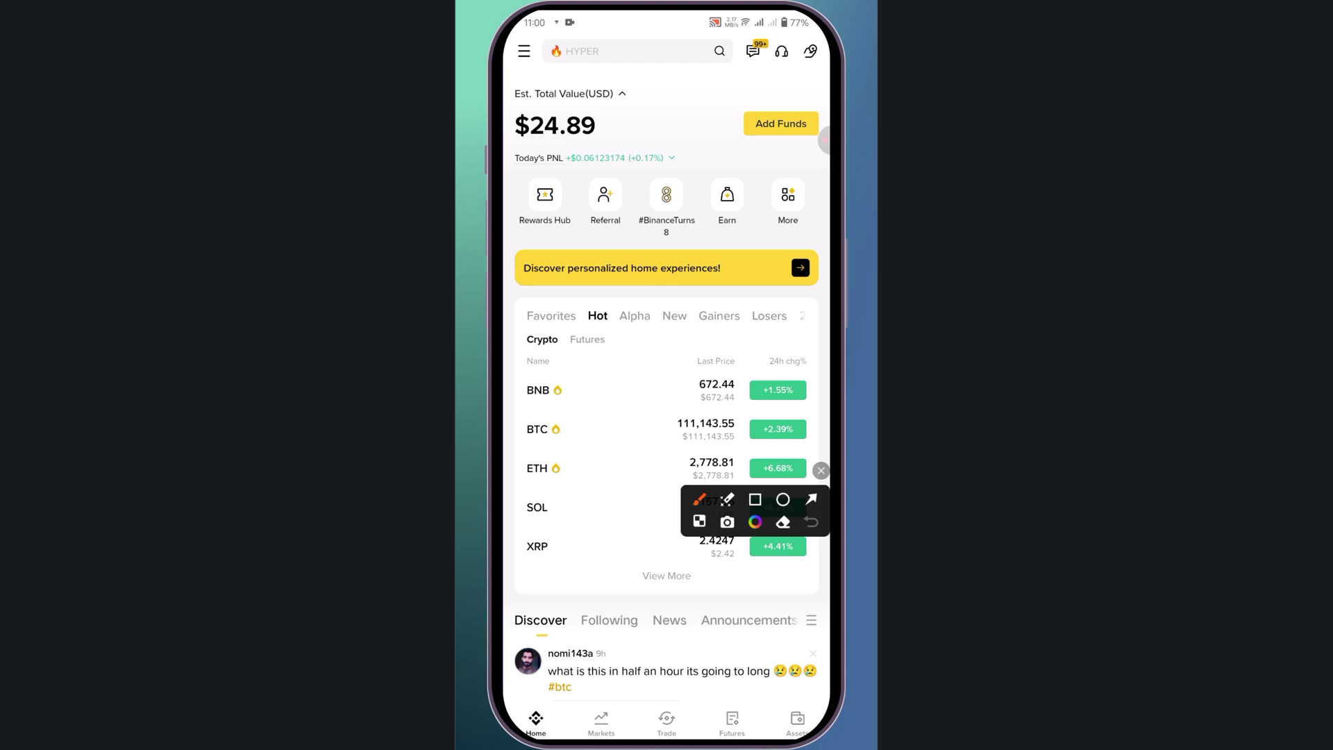
pyautogui.click(821, 470)
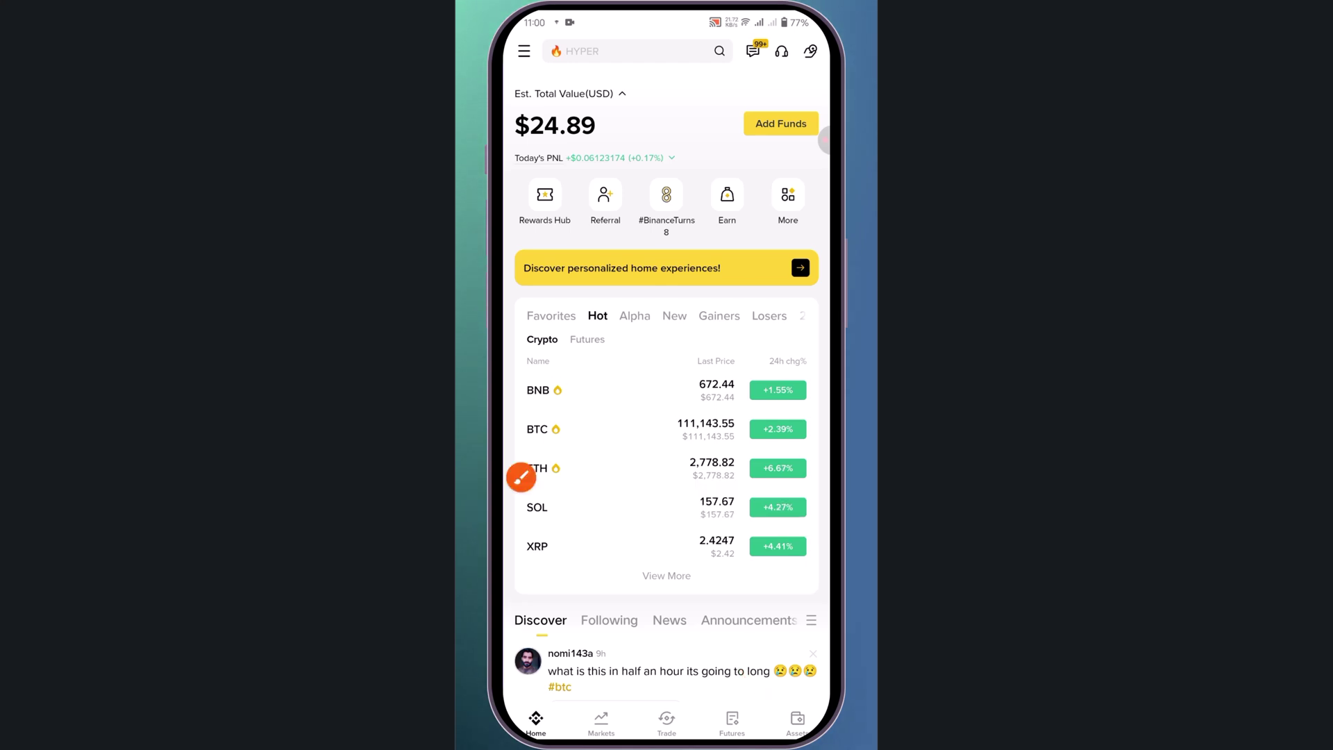
pyautogui.click(521, 476)
pyautogui.moveTo(754, 425); pyautogui.dragTo(791, 405)
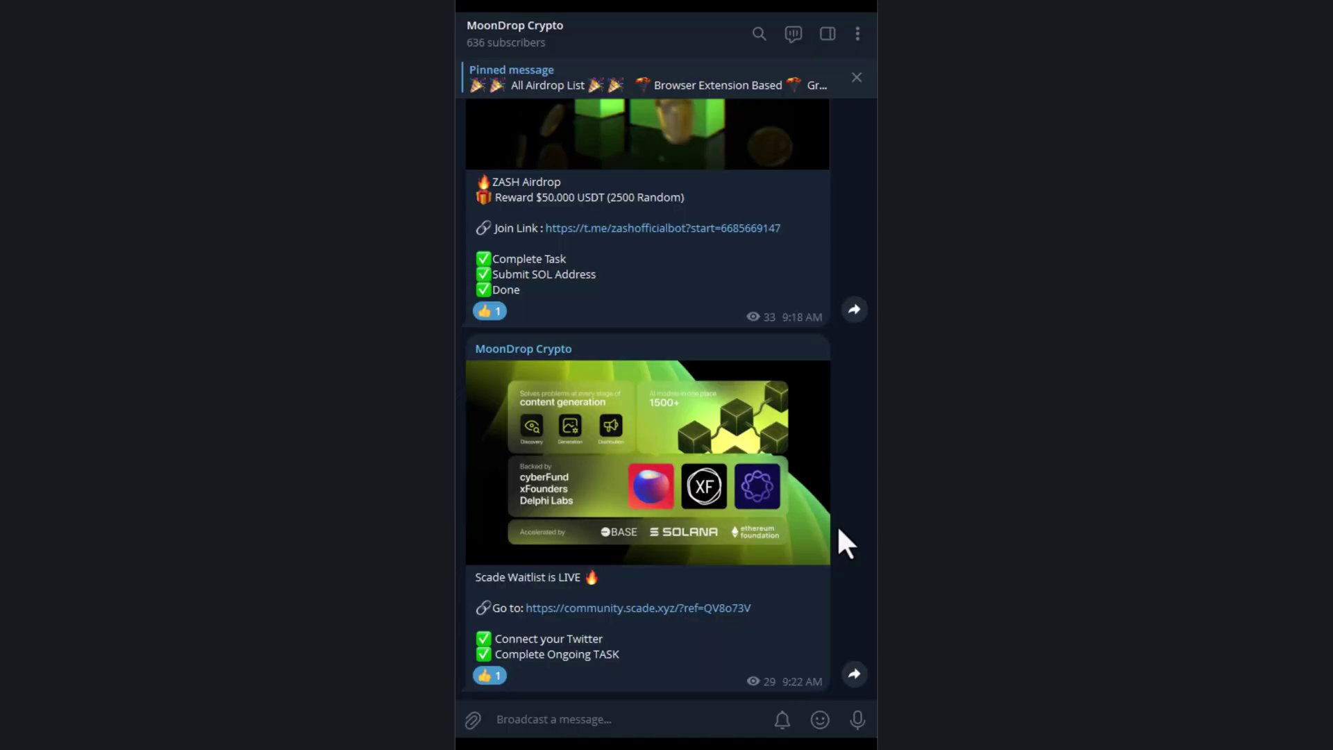
pyautogui.scroll(5, 836, 522)
pyautogui.scroll(3, 839, 516)
pyautogui.scroll(3, 833, 499)
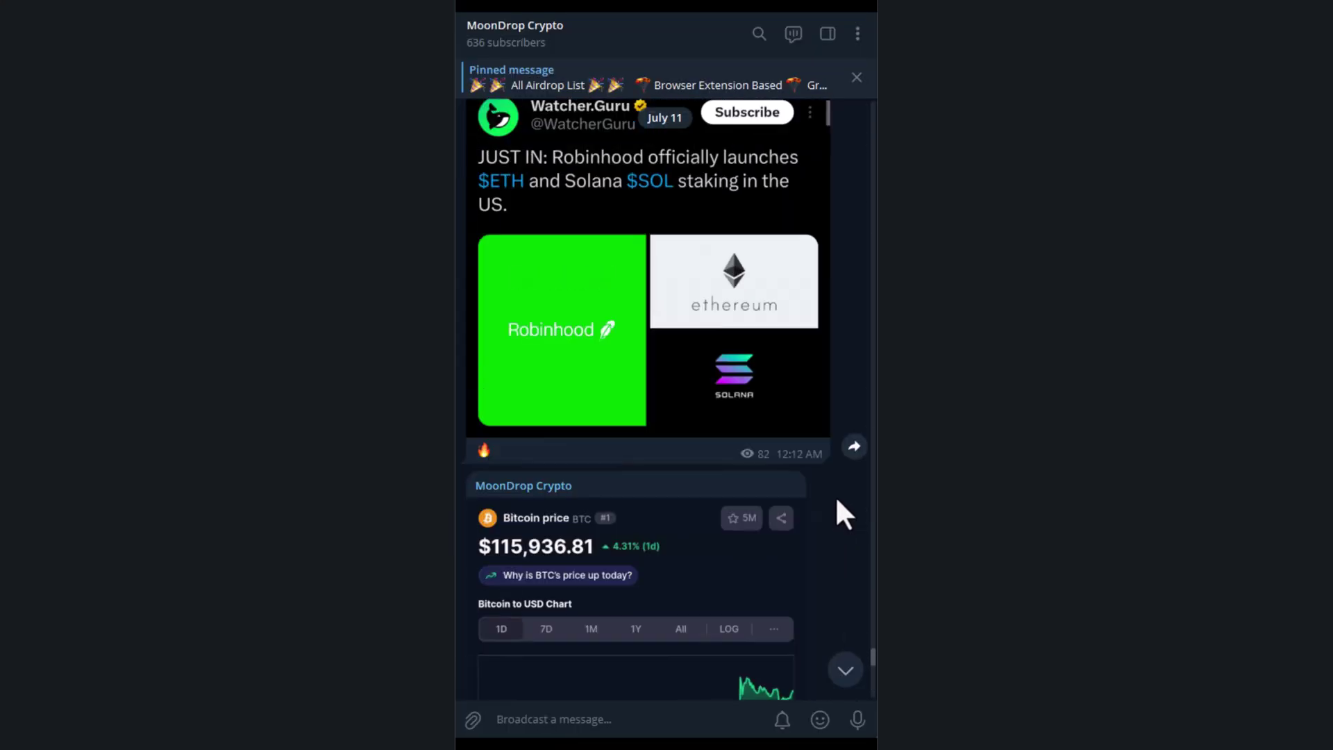
pyautogui.scroll(3, 836, 494)
pyautogui.scroll(3, 837, 495)
pyautogui.scroll(3, 835, 495)
pyautogui.scroll(3, 835, 495)
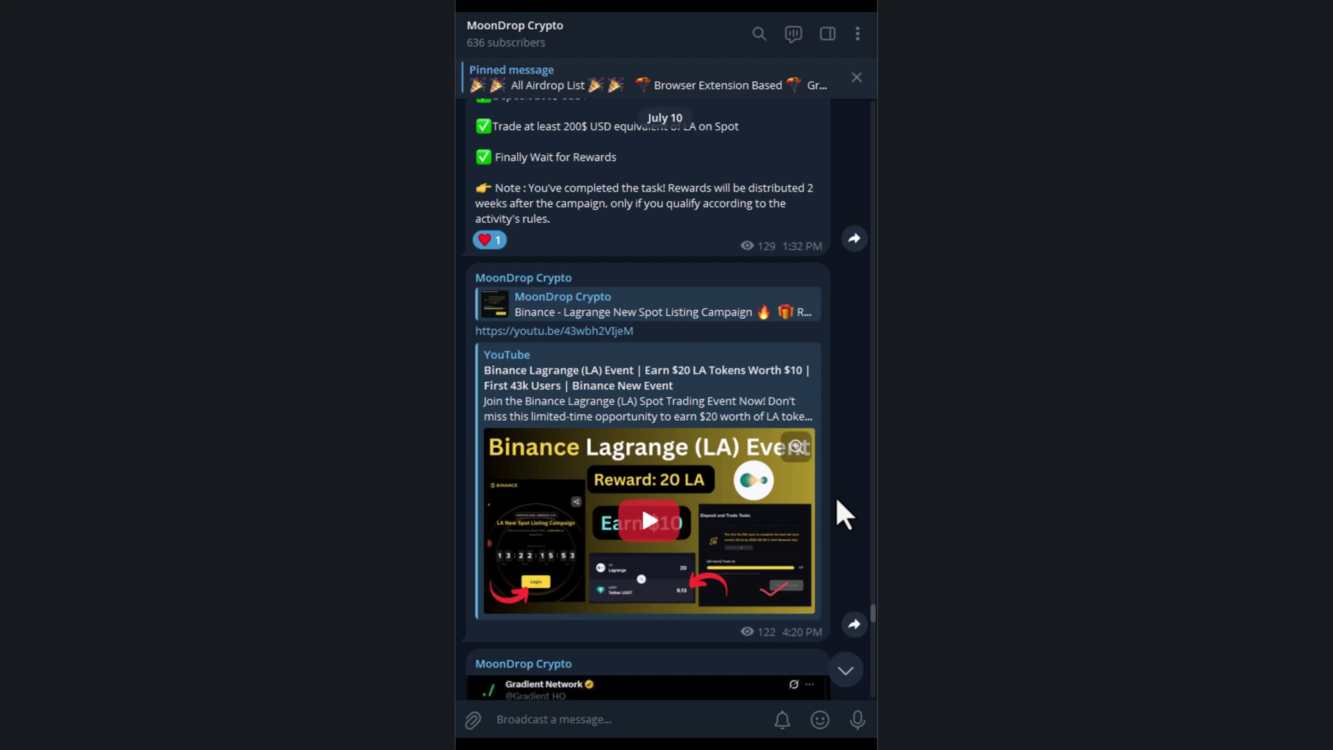
pyautogui.scroll(3, 836, 495)
pyautogui.scroll(3, 836, 495)
pyautogui.scroll(2, 836, 496)
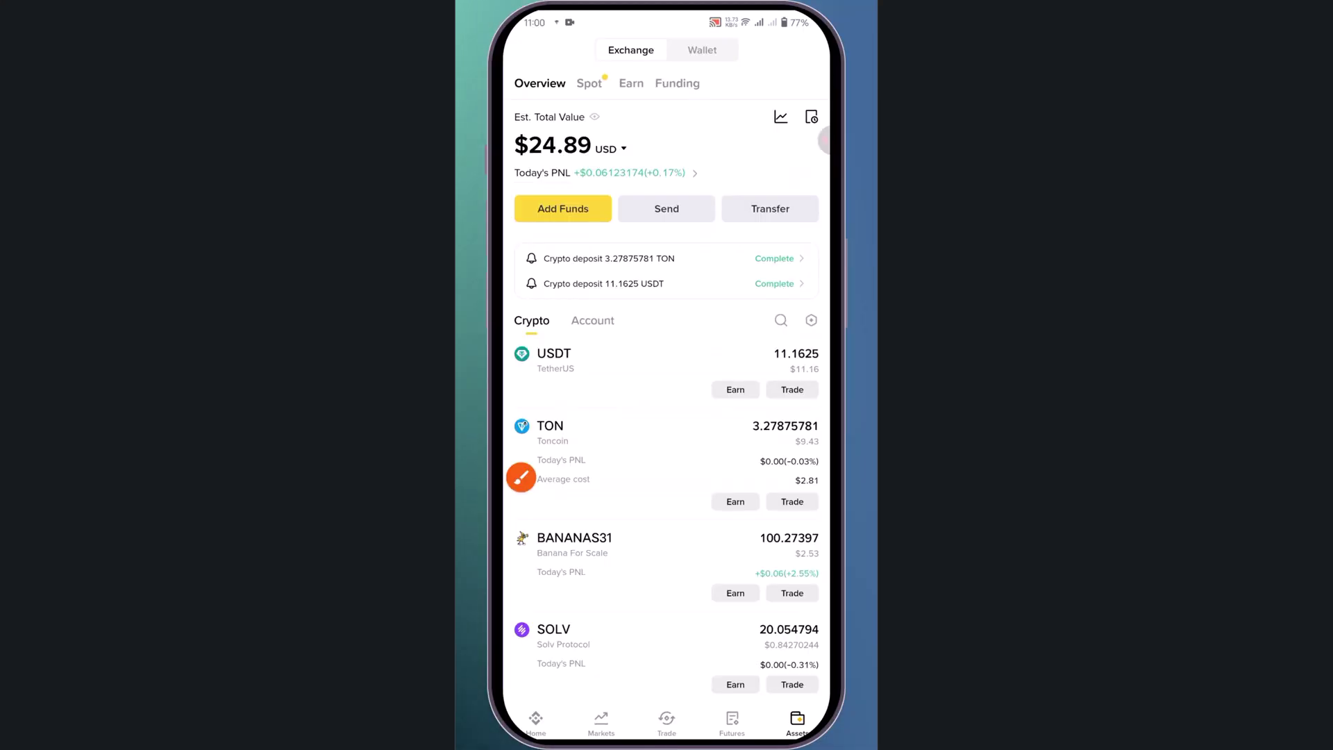